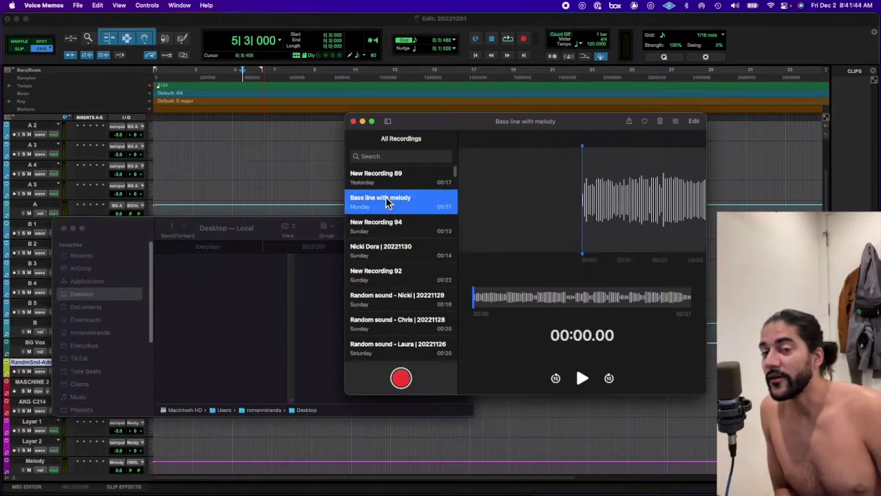
# Import the 'Bass line with melody' memo onto the Bass track as Bass_02
pyautogui.moveTo(416, 256); pyautogui.dragTo(181, 371)
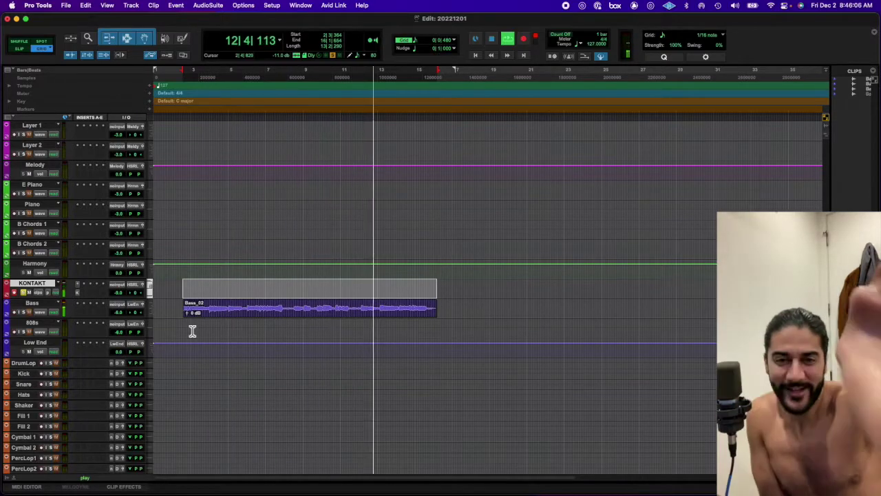
# Stop playback and return to the session start, with Bass_02 aligned to the Start marker
pyautogui.press('space')
pyautogui.press('Return')
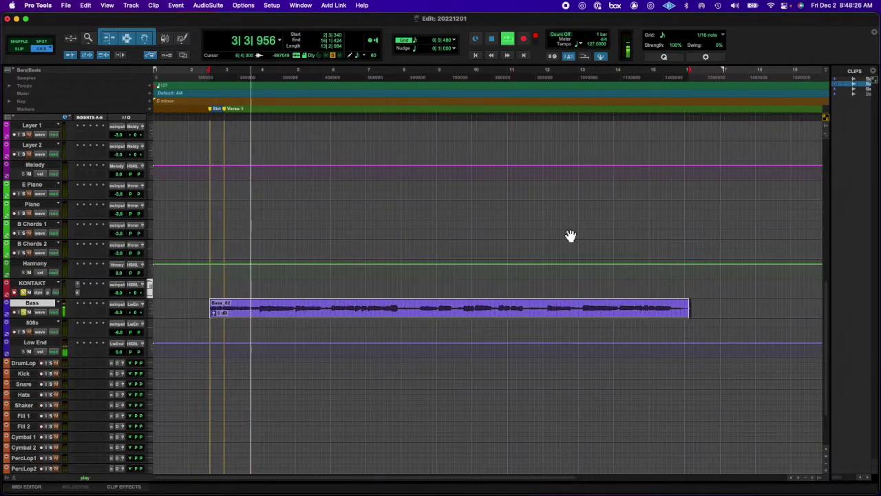
pyautogui.click(467, 325)
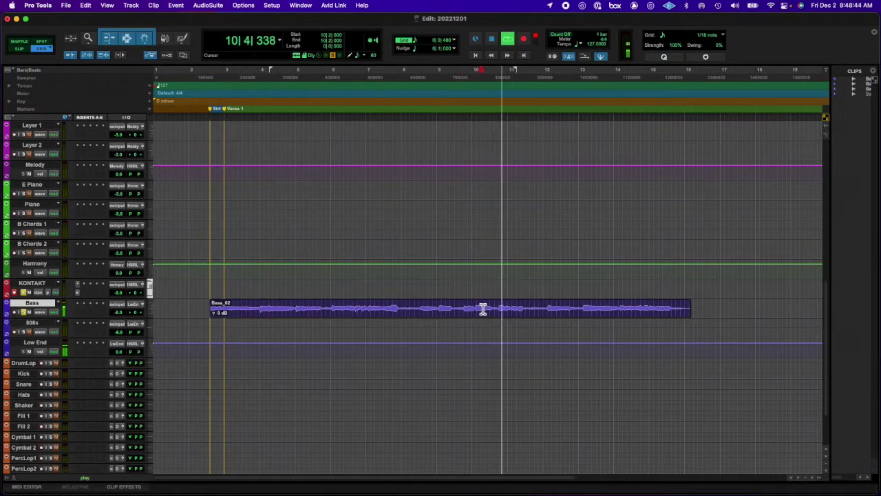
# Adjust the top control bar and zoom in on Bass_02's beginning at the Start marker
pyautogui.moveTo(600, 45); pyautogui.dragTo(599, 46)
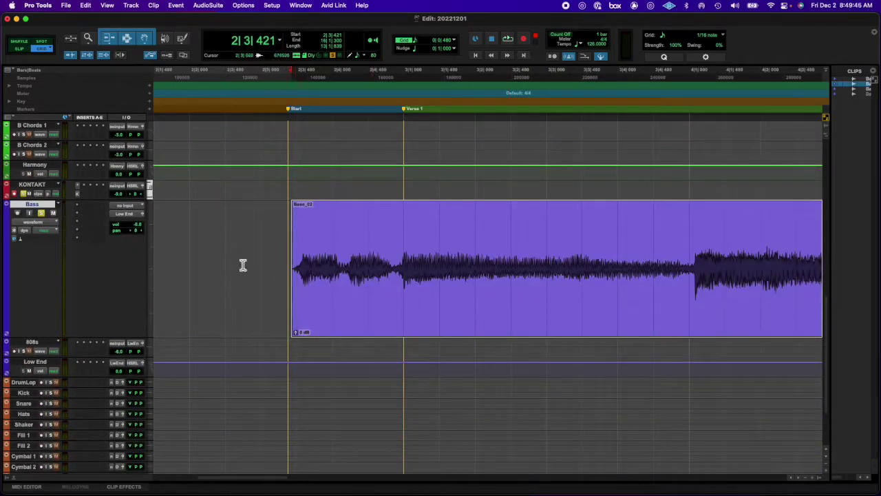
pyautogui.press('super+bracketright')
pyautogui.press('super+bracketright')
pyautogui.press('super+bracketright')
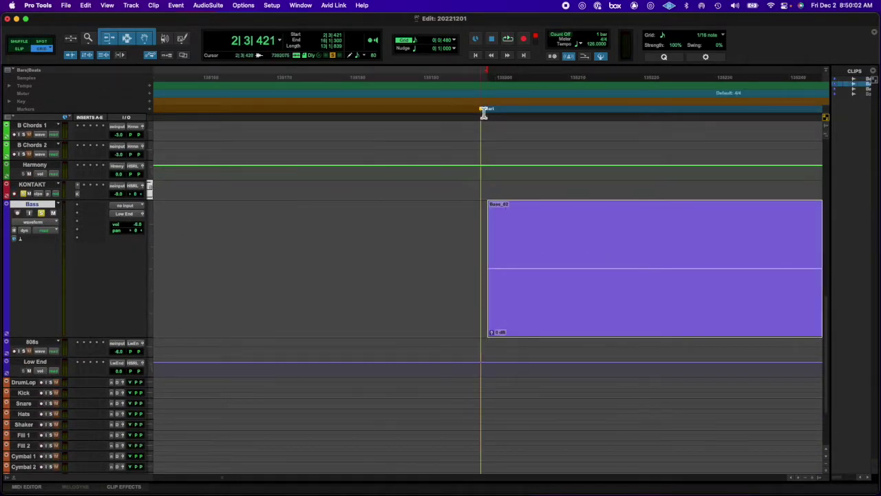